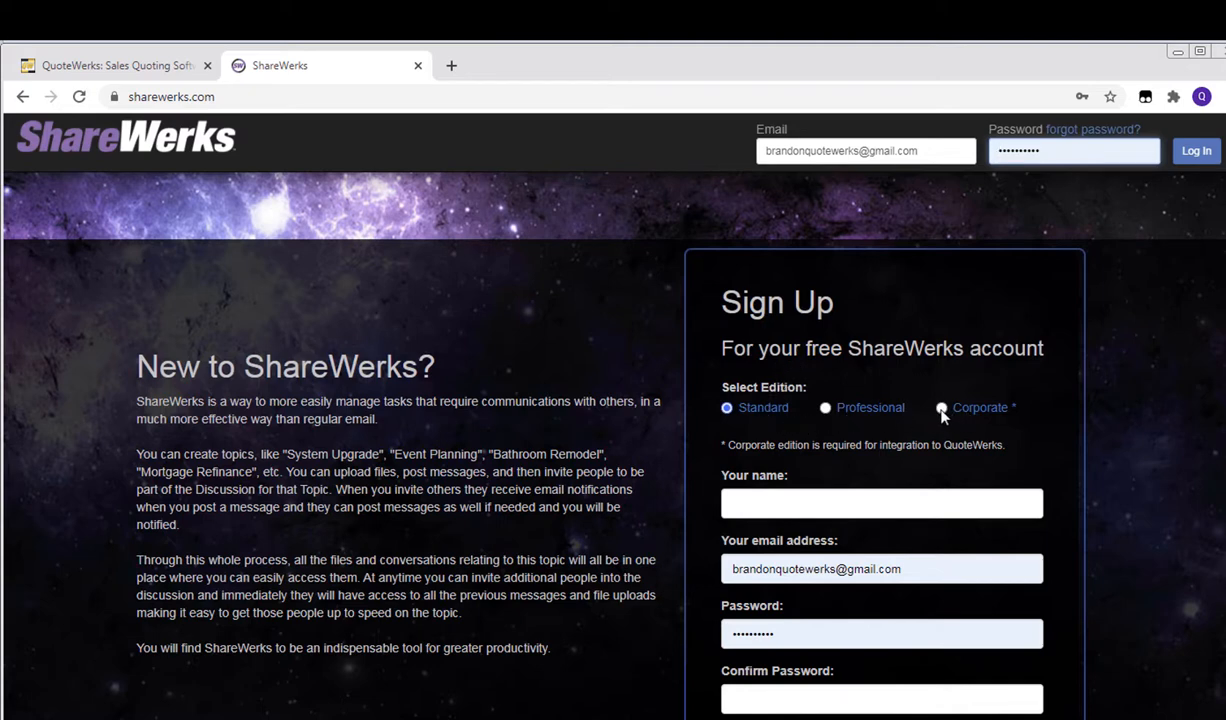
Step: Select the Corporate edition on the ShareWerks sign-up form and compare the pricing and features of the three editions
click(946, 409)
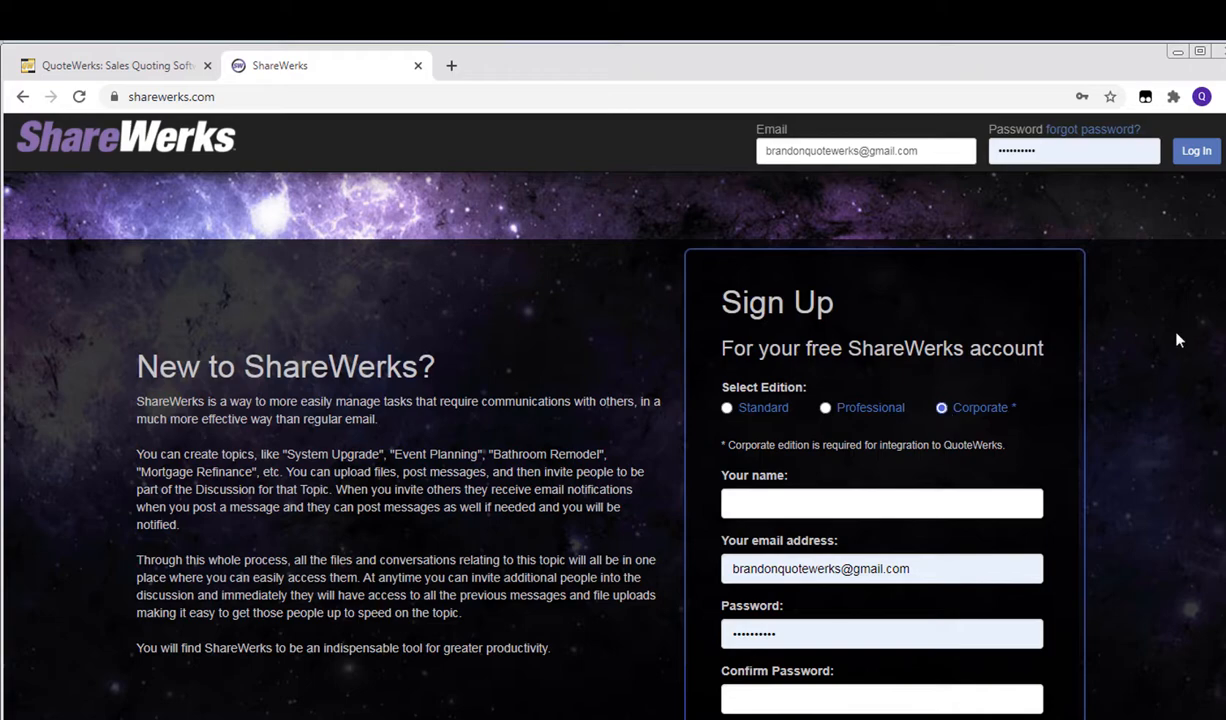
scroll(1178, 340, down, 10)
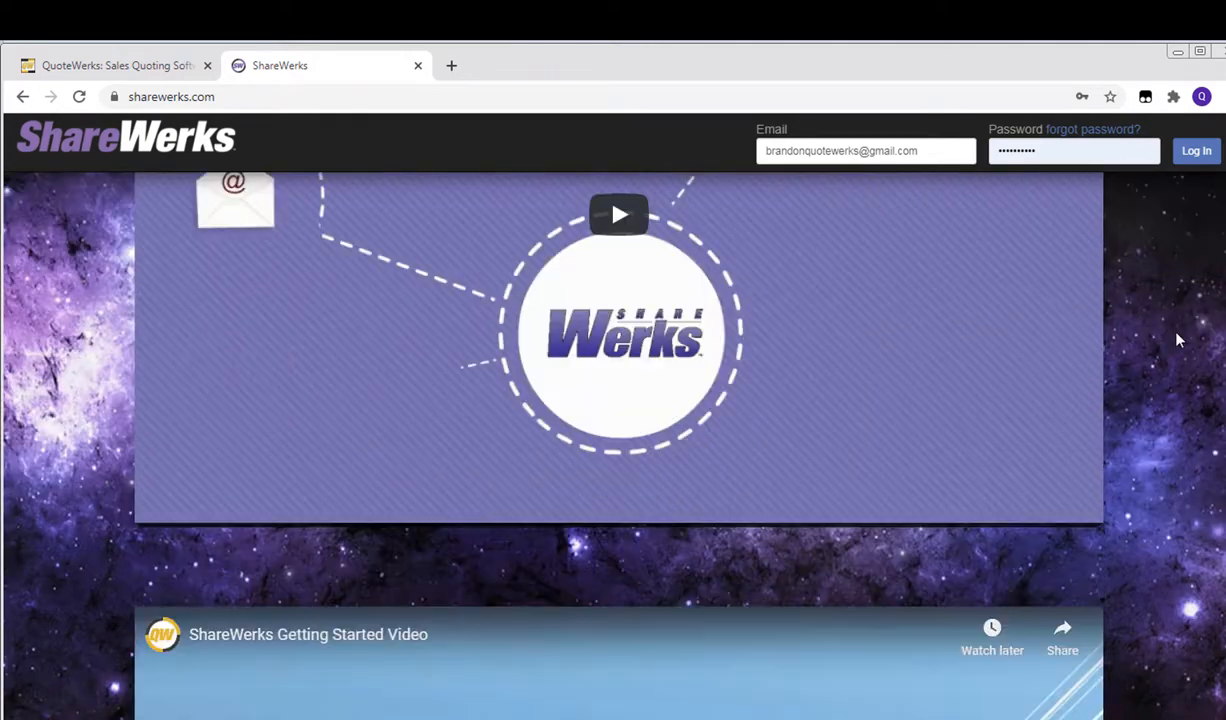
scroll(1178, 340, down, 6)
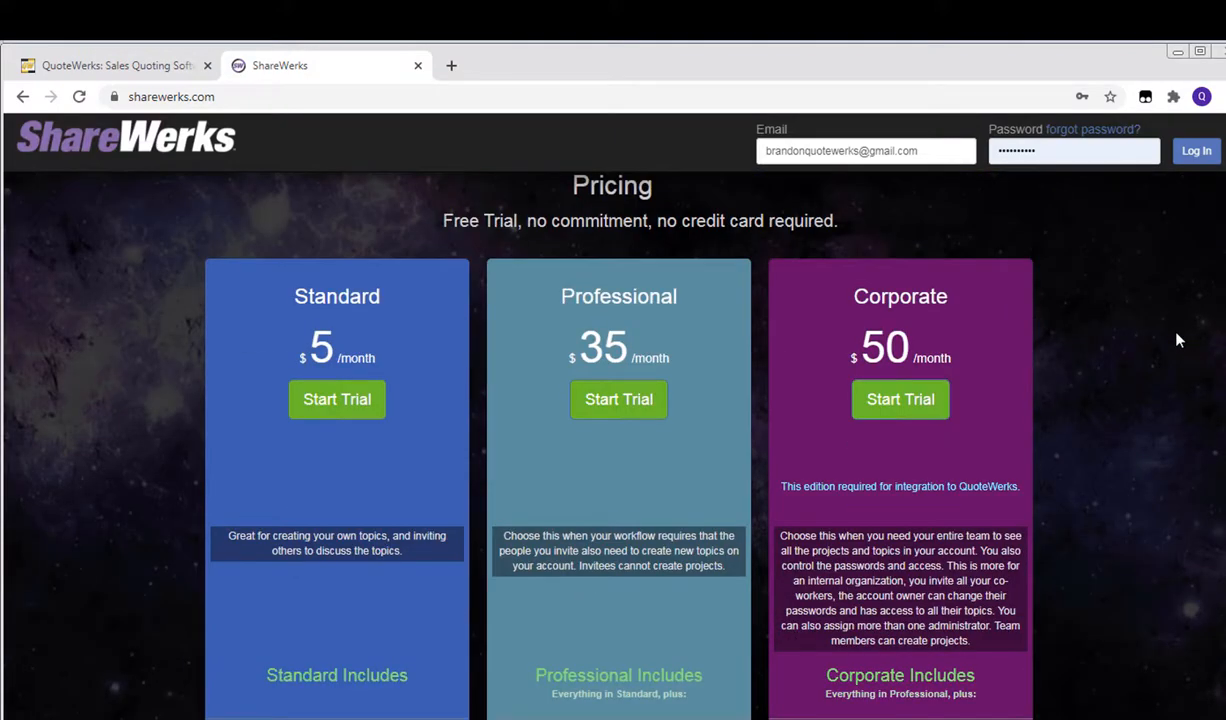
scroll(1178, 340, down, 3)
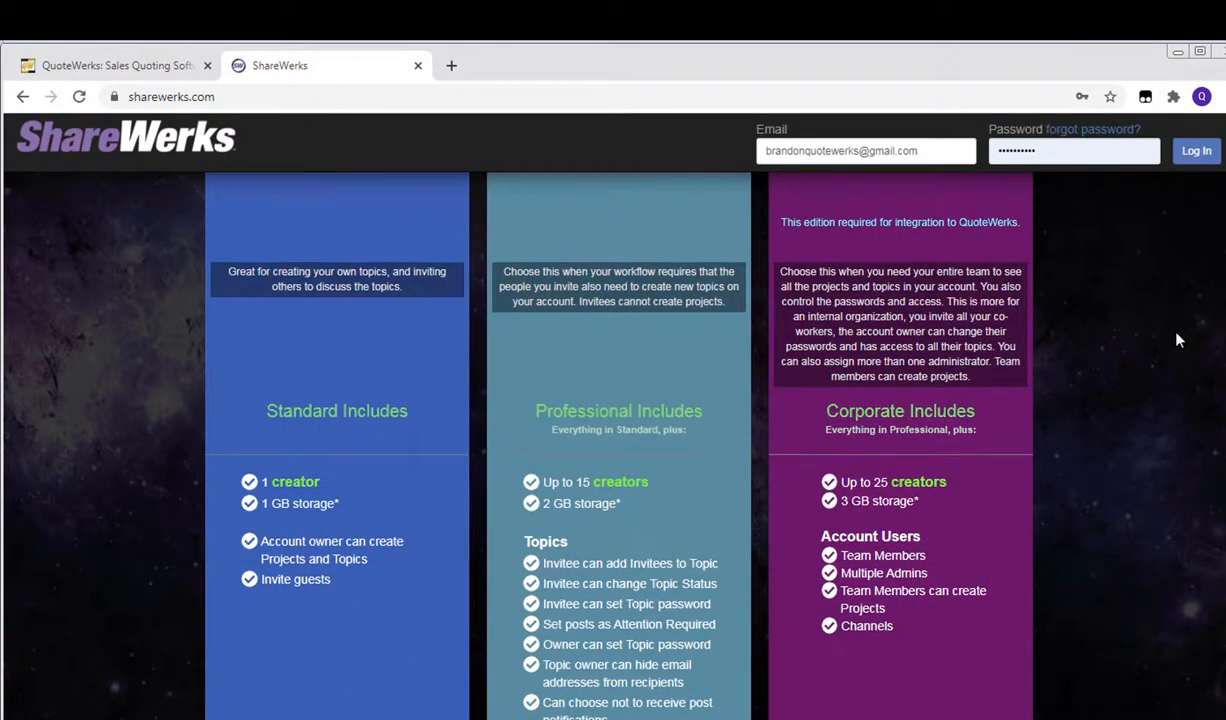
scroll(1172, 341, up, 2)
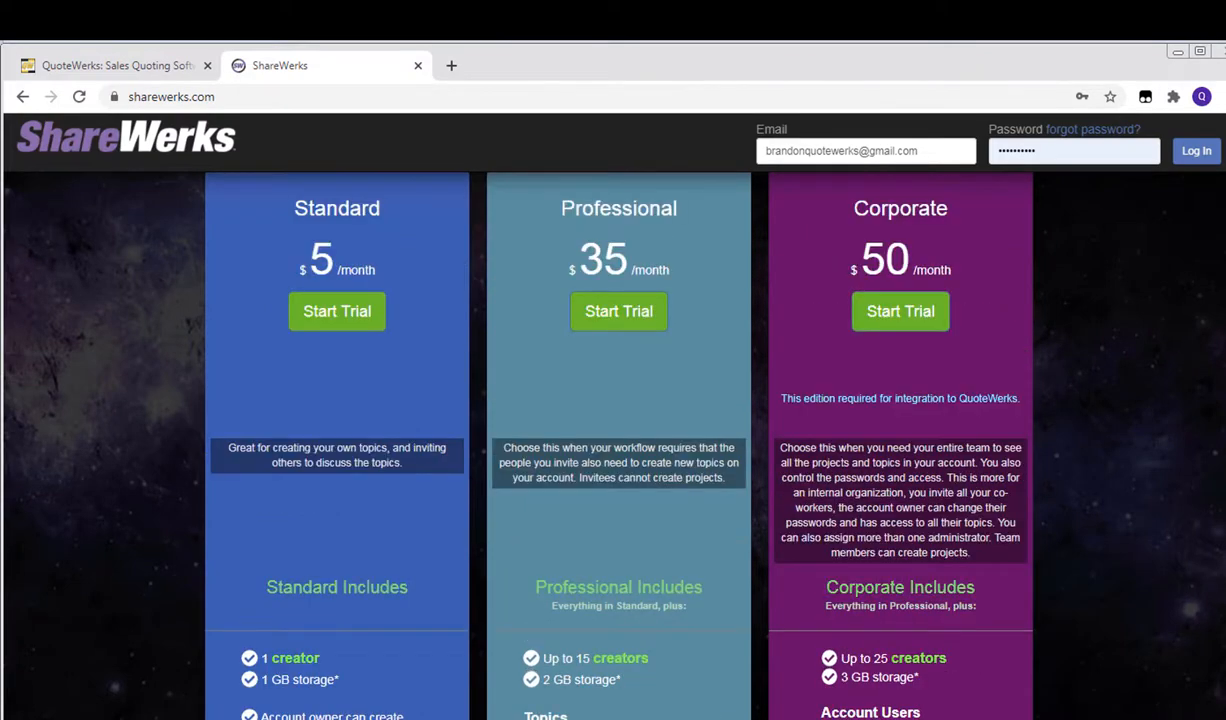
scroll(1220, 161, up, 10)
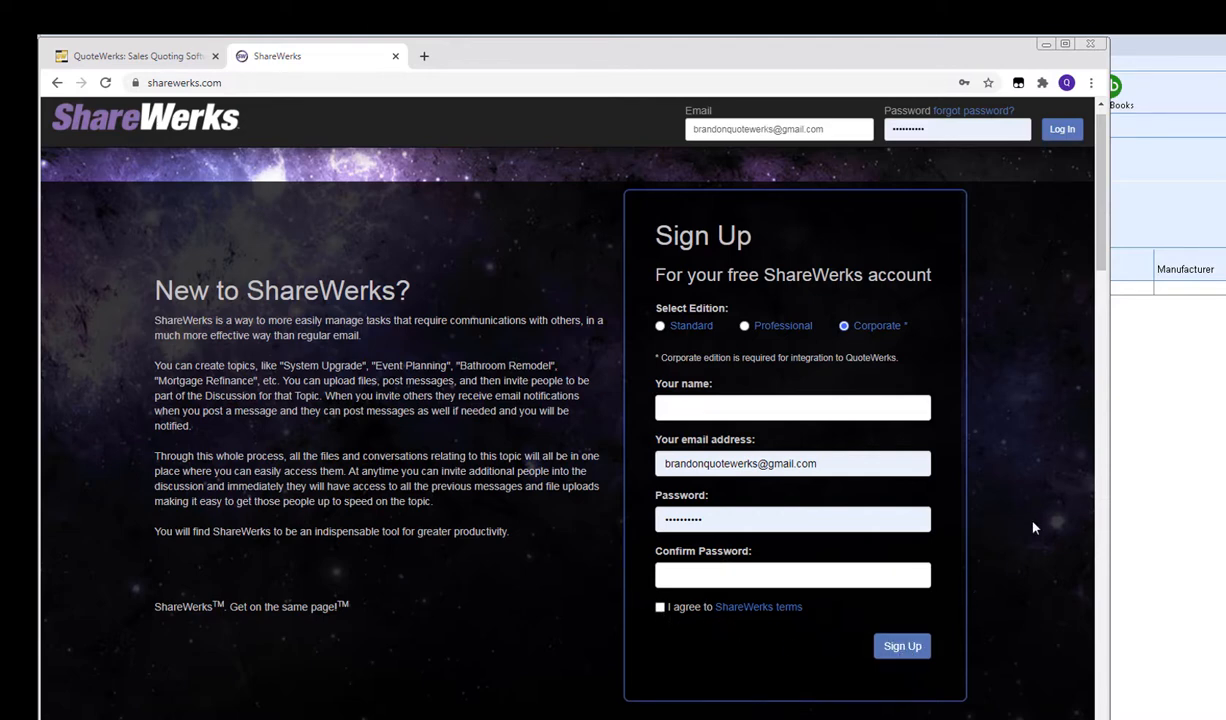
Step: Log in to ShareWerks and save the user options with invite posts and post notifications received by email
click(1066, 133)
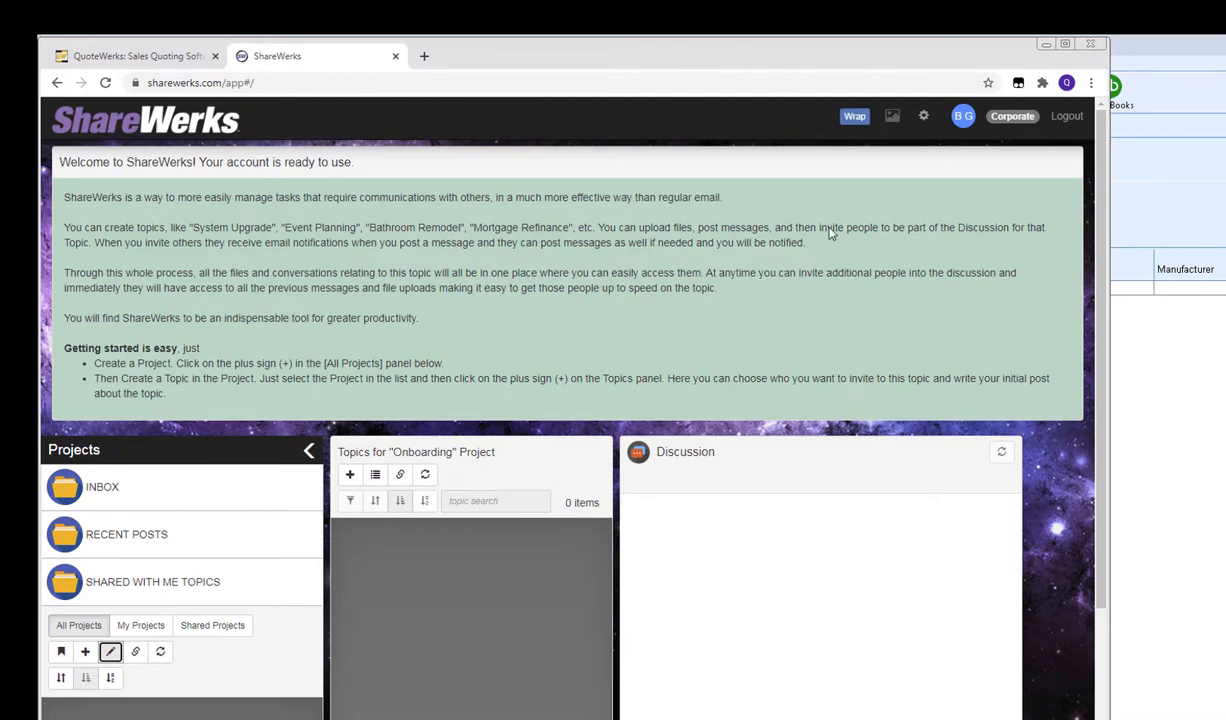
click(925, 118)
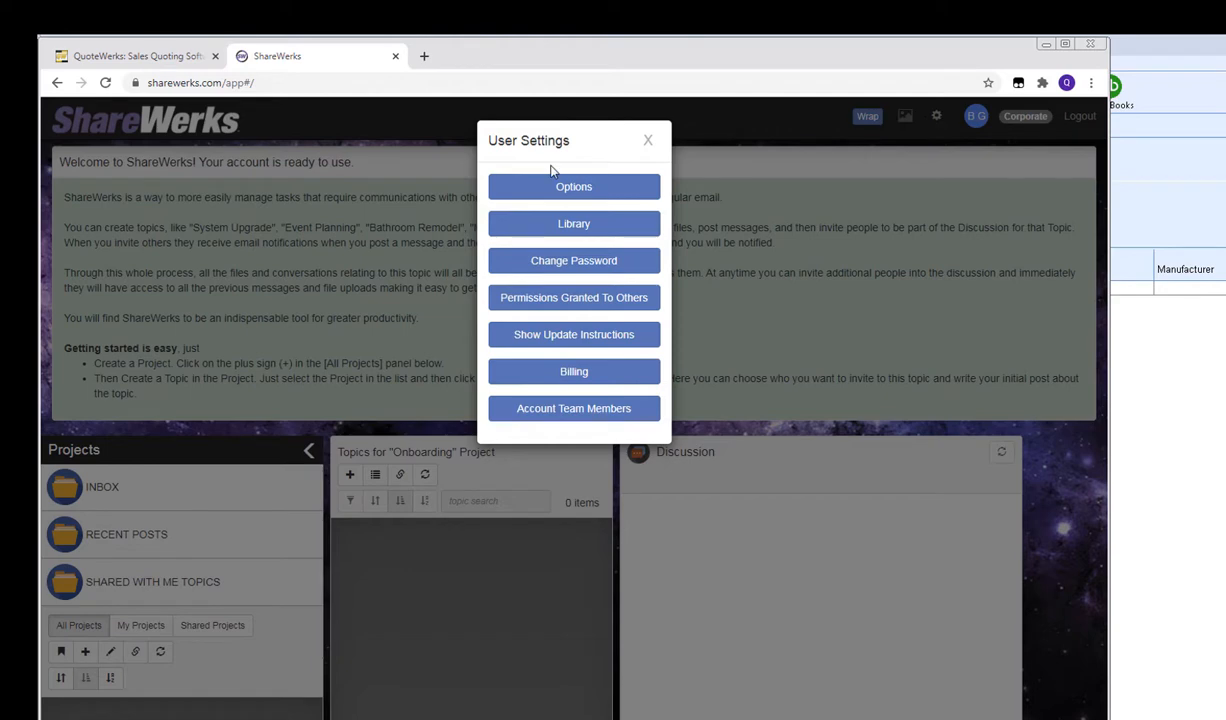
click(624, 192)
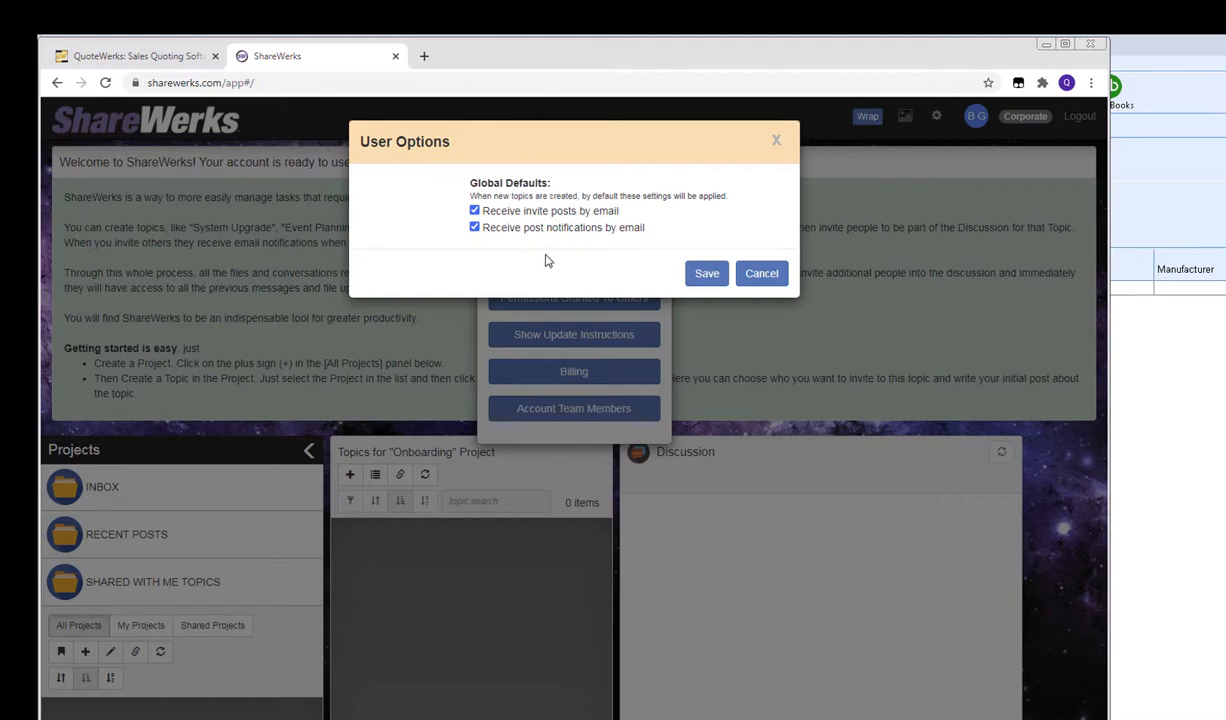
click(710, 275)
click(777, 142)
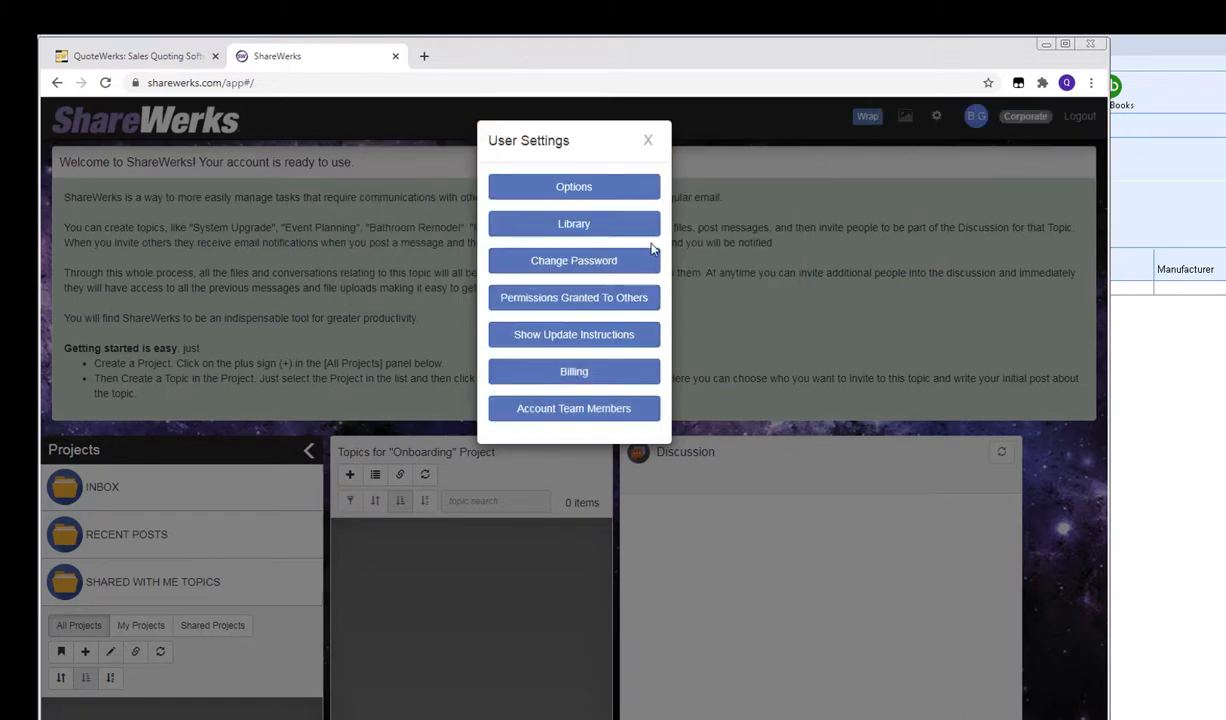
Step: Review the library, the permissions granted to others and the update instructions in the user settings
click(599, 227)
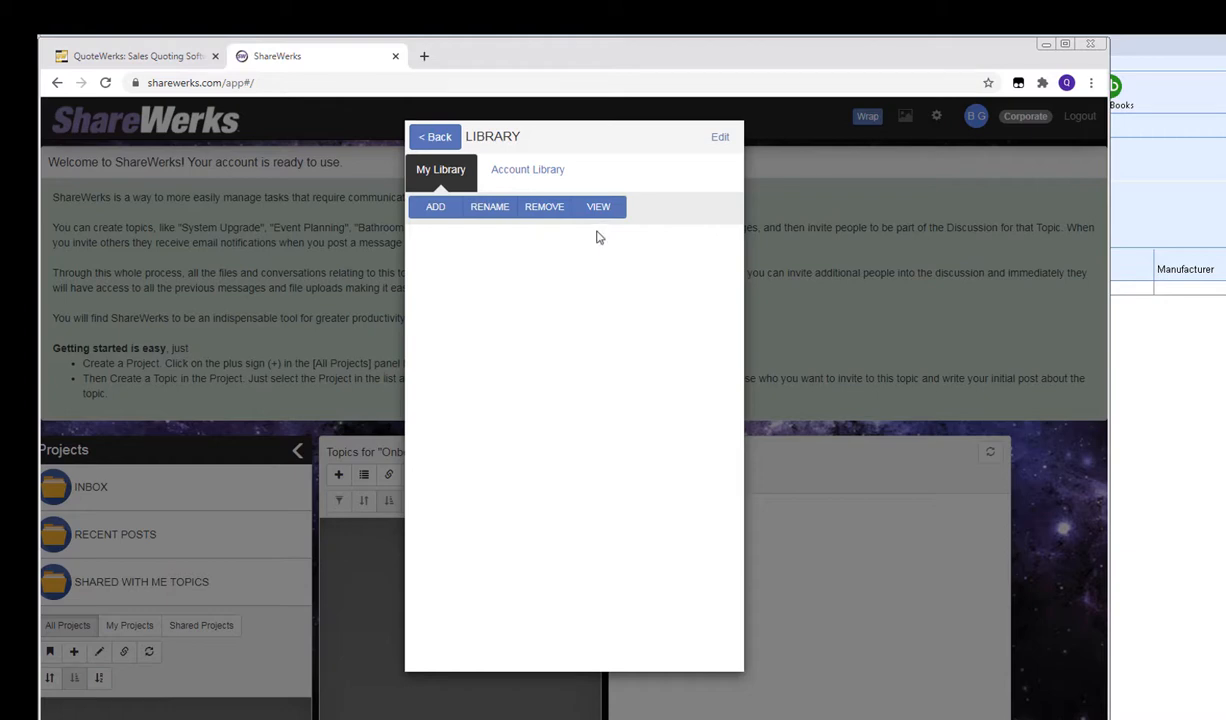
click(430, 137)
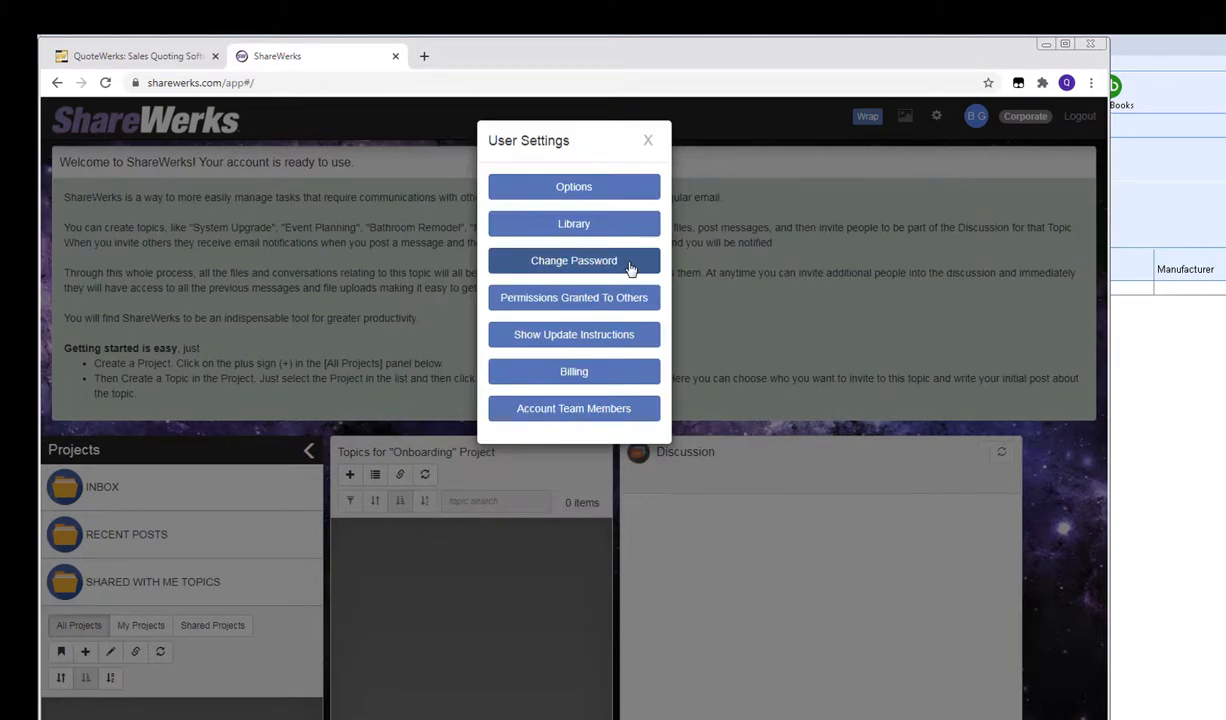
click(554, 300)
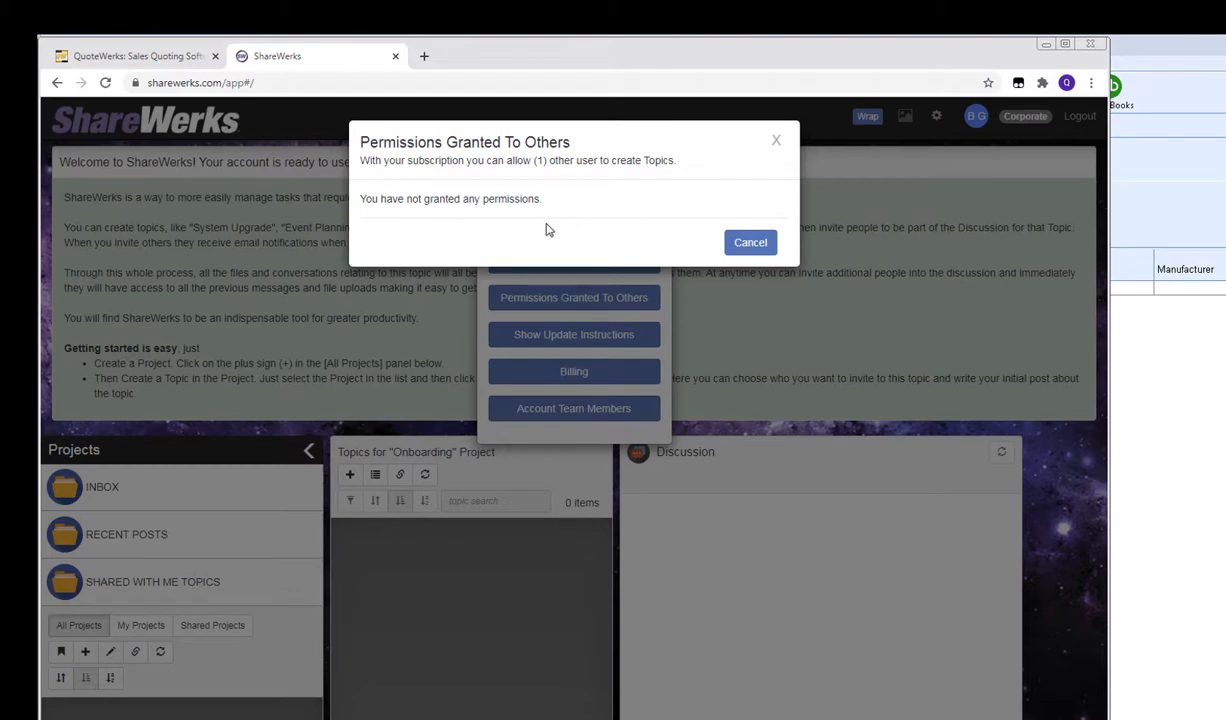
click(740, 242)
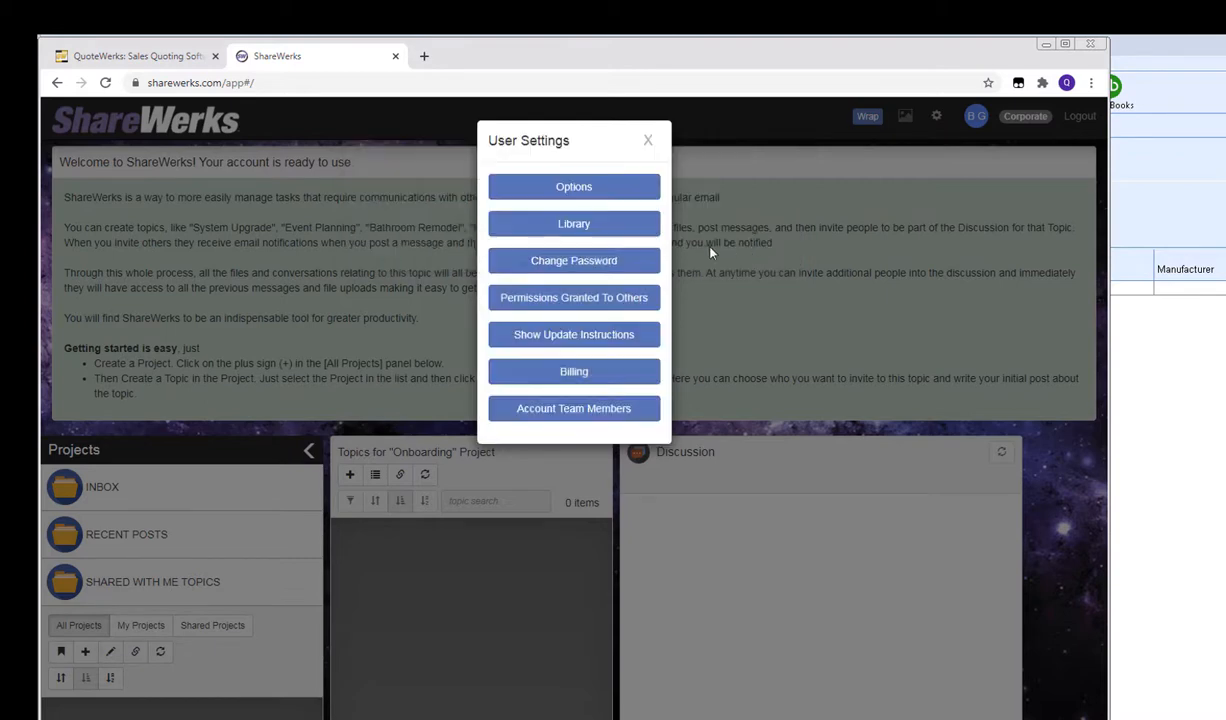
click(617, 340)
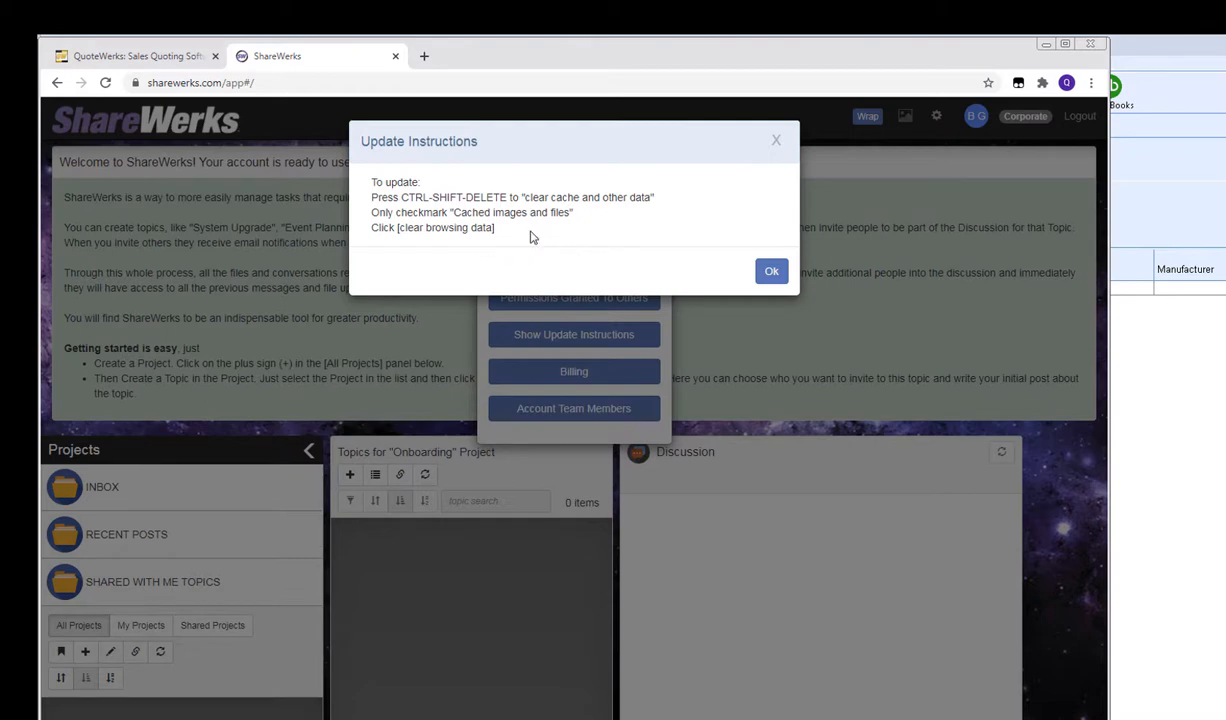
click(770, 270)
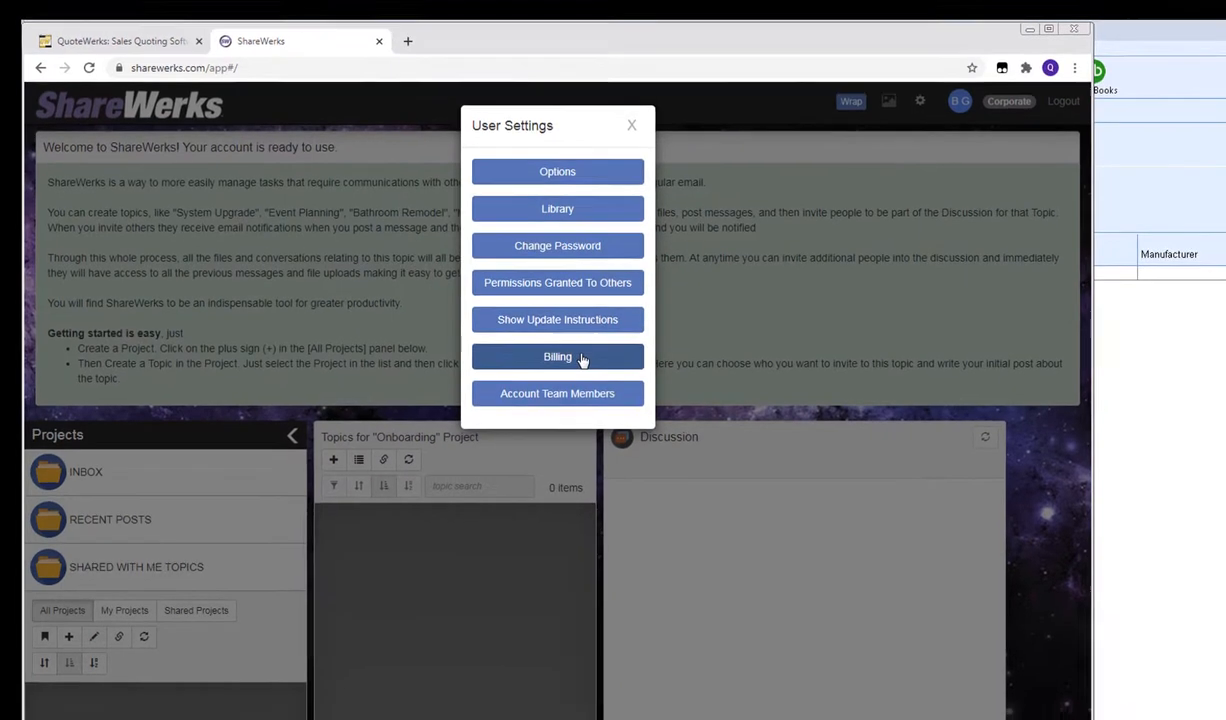
Step: Examine the account's billing plans and its team members, and return to the ShareWerks home page
click(590, 372)
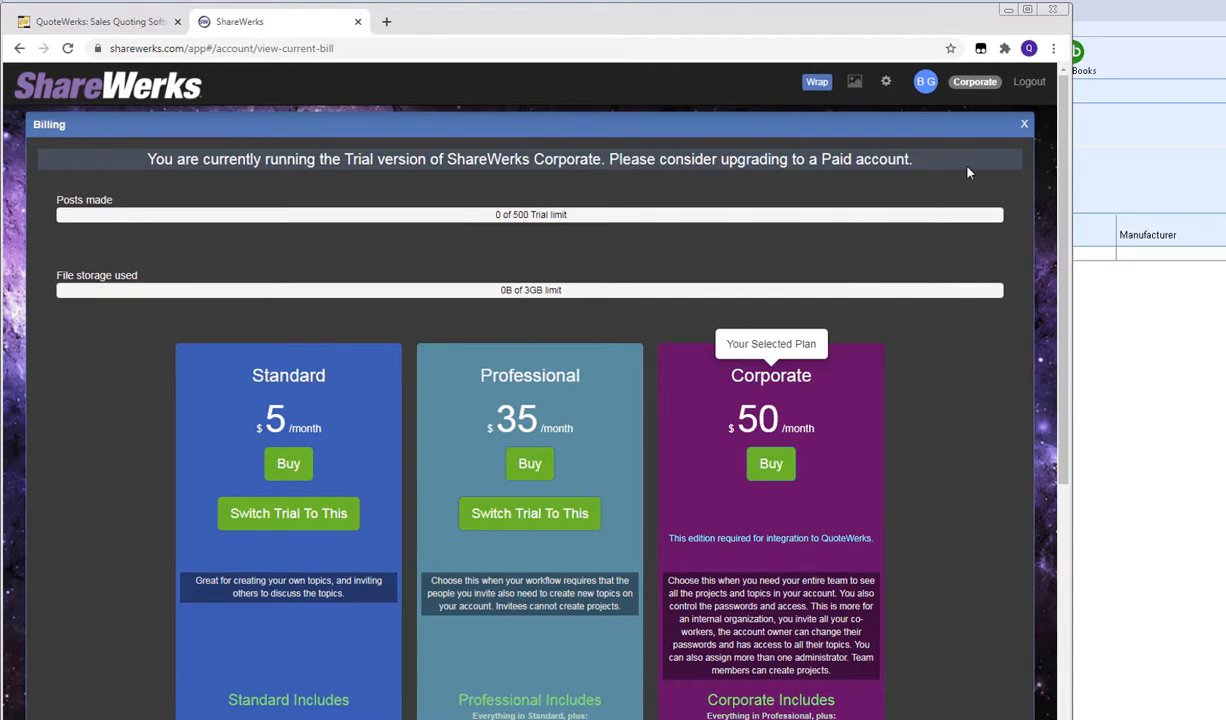
click(1024, 124)
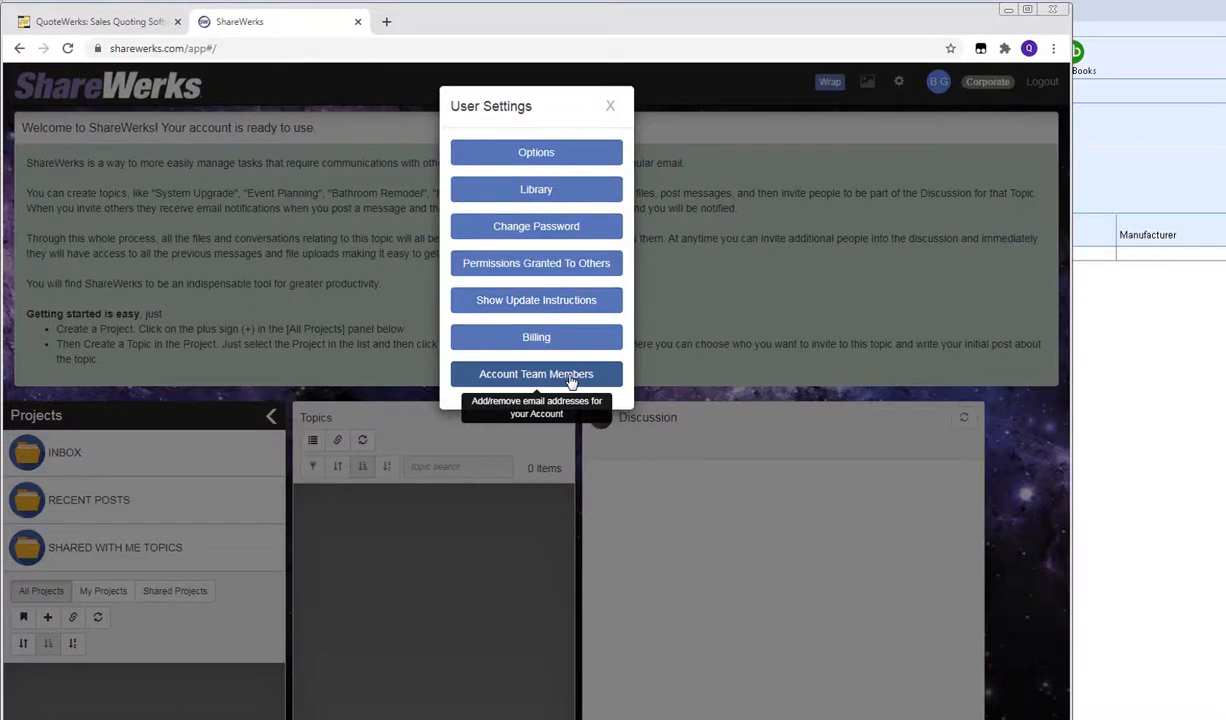
click(571, 377)
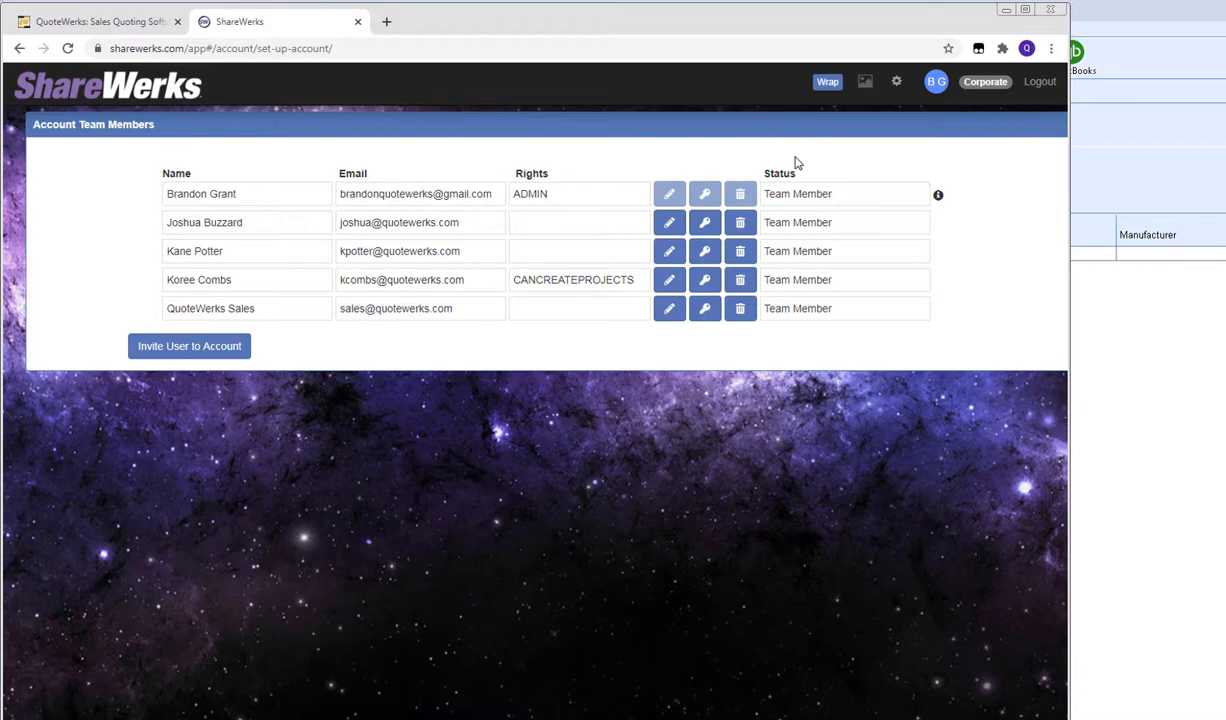
click(112, 88)
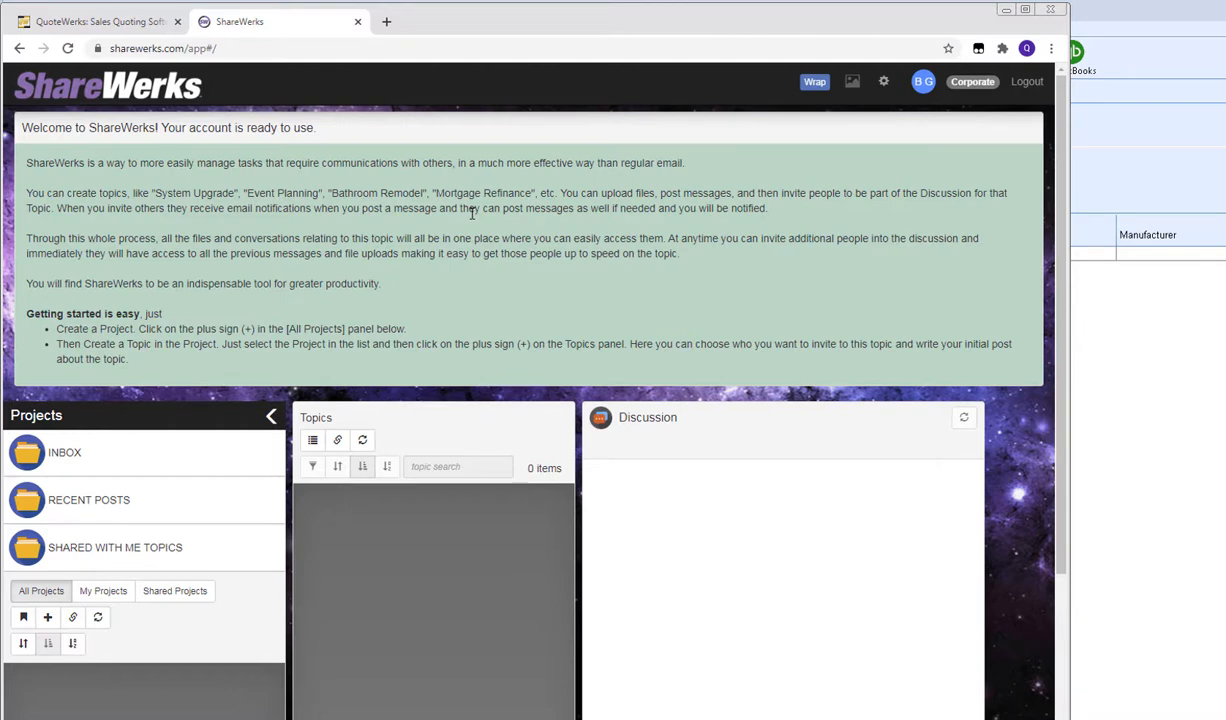
Step: Switch to QuoteWerks and test the admin account login in the ShareWerks integration options
click(1164, 188)
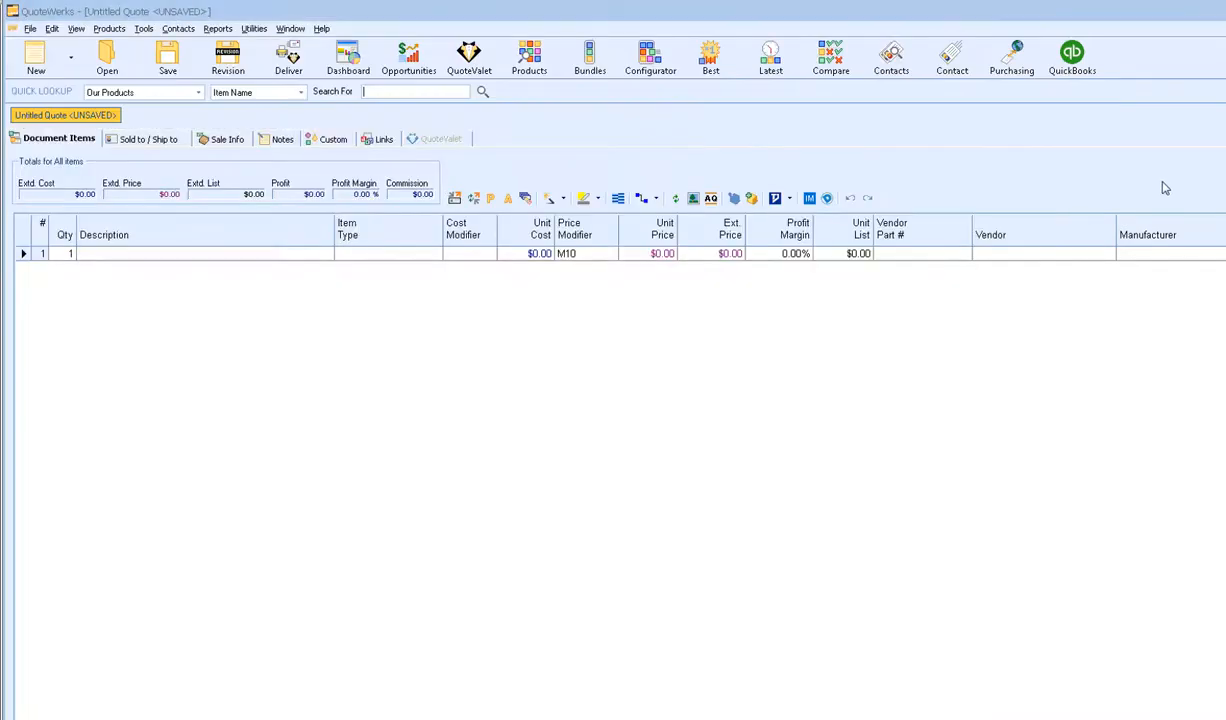
click(143, 30)
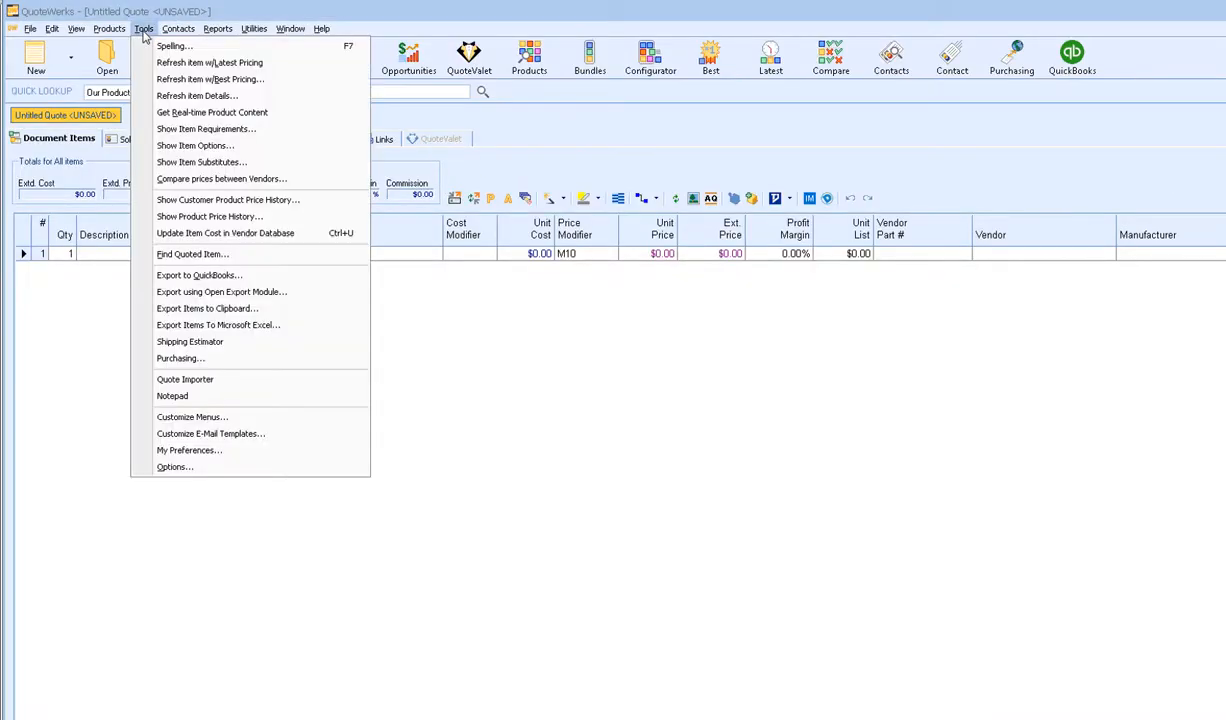
click(175, 467)
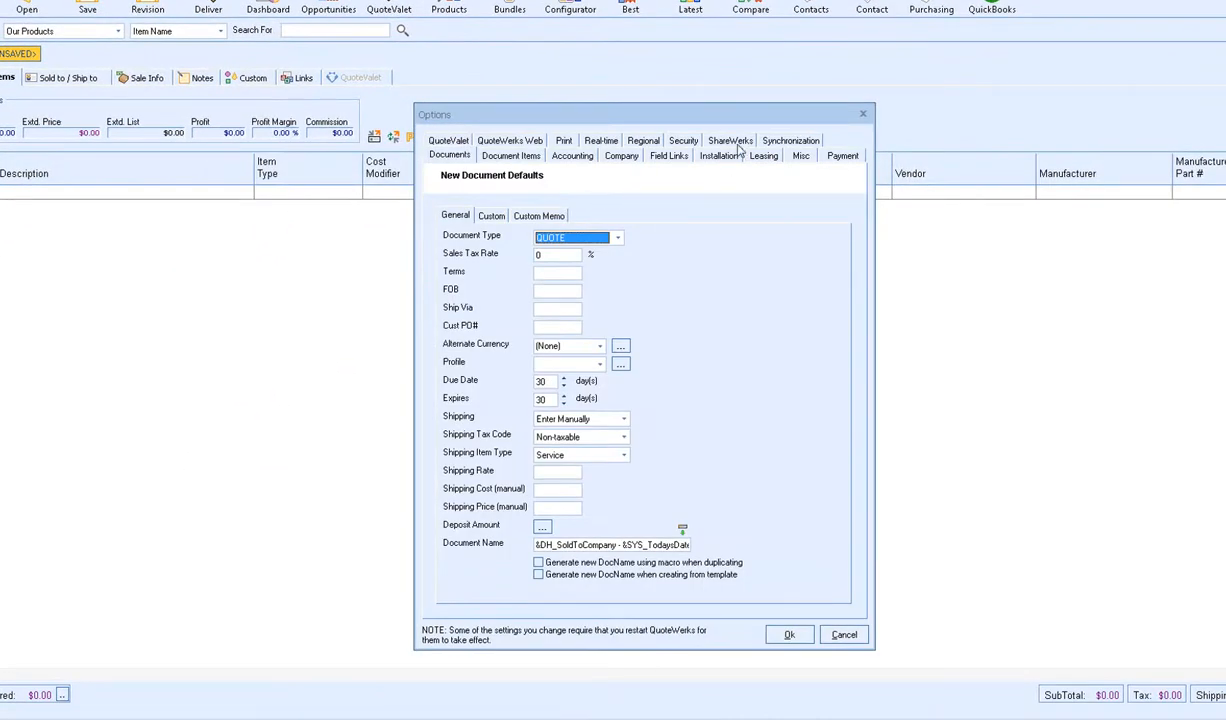
click(731, 141)
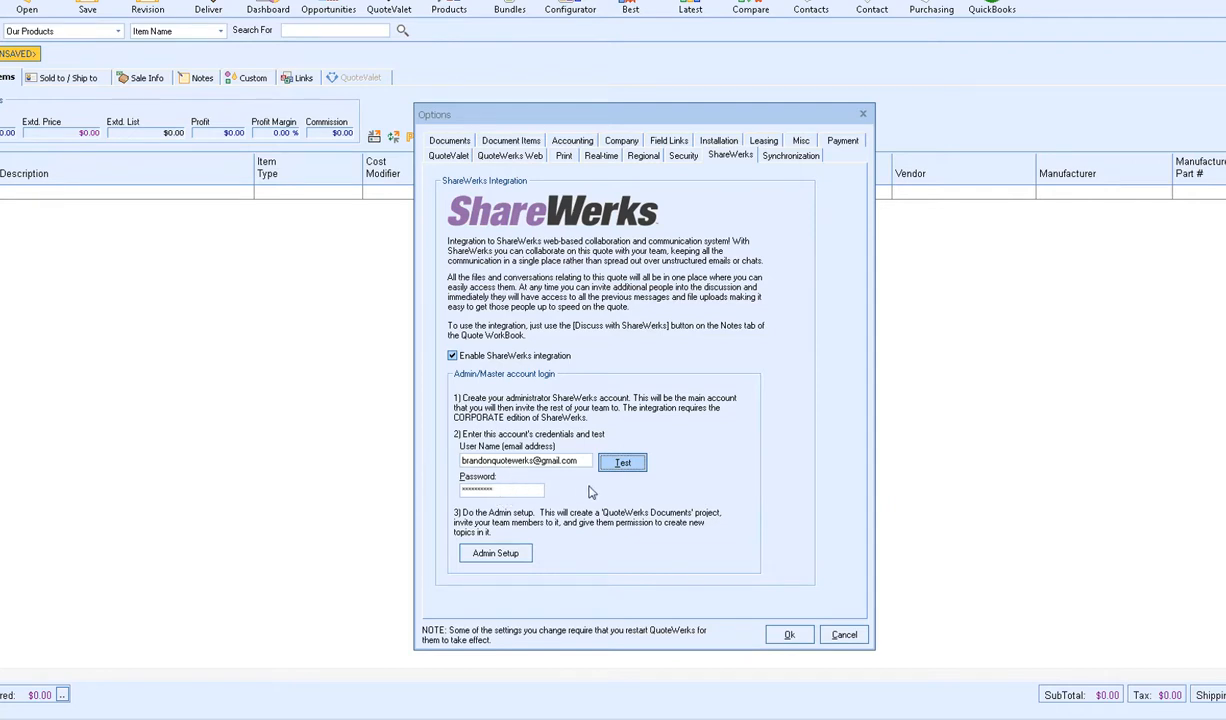
click(632, 466)
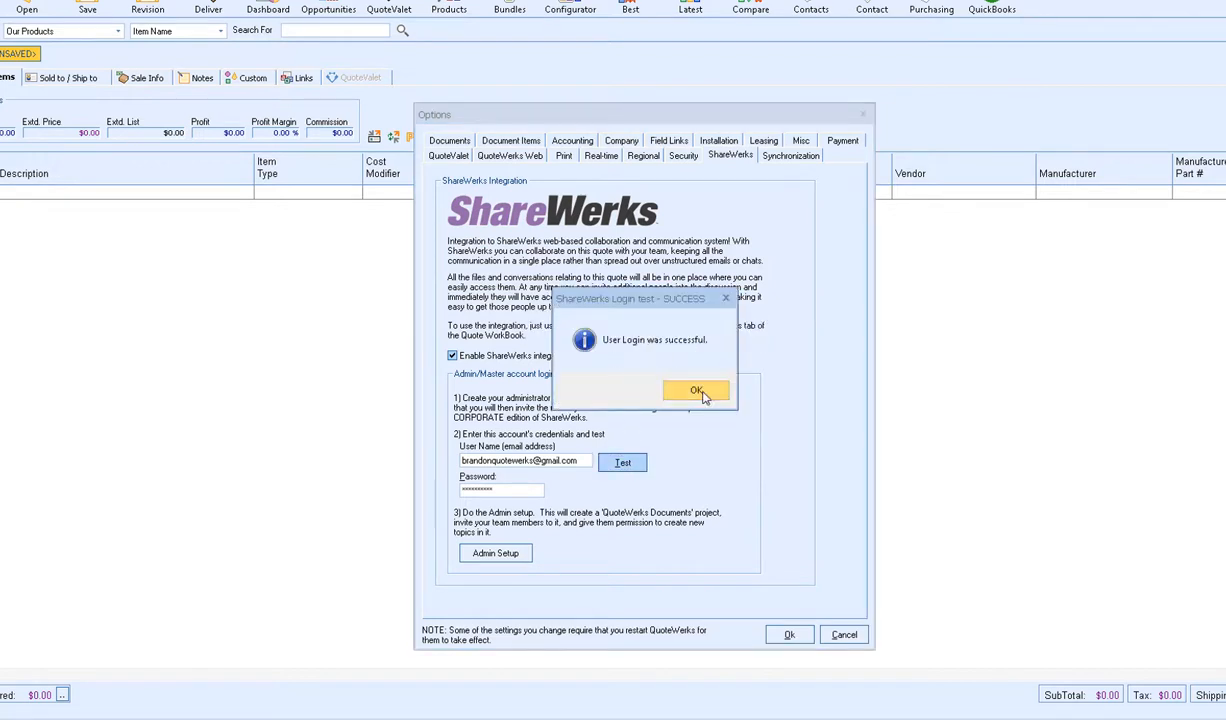
click(698, 391)
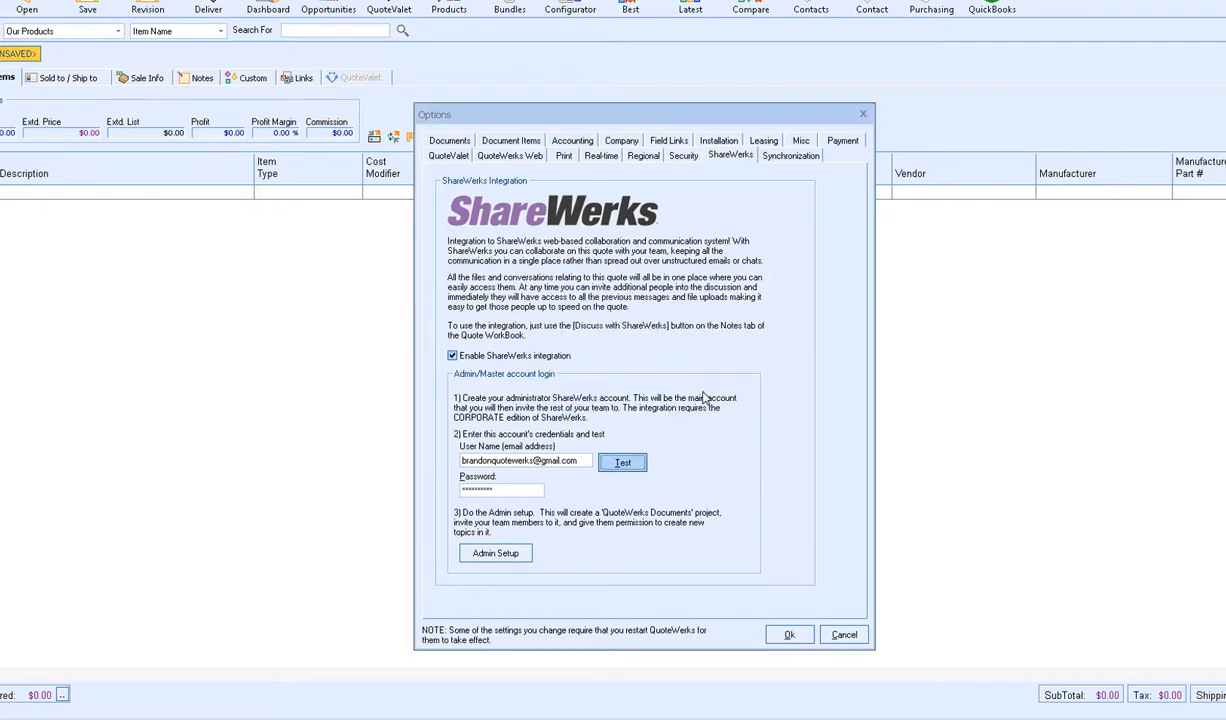
Step: Run the ShareWerks Admin Setup, inviting the ticked users and creating the "QuoteWerks Documents" project, and save the options
click(497, 553)
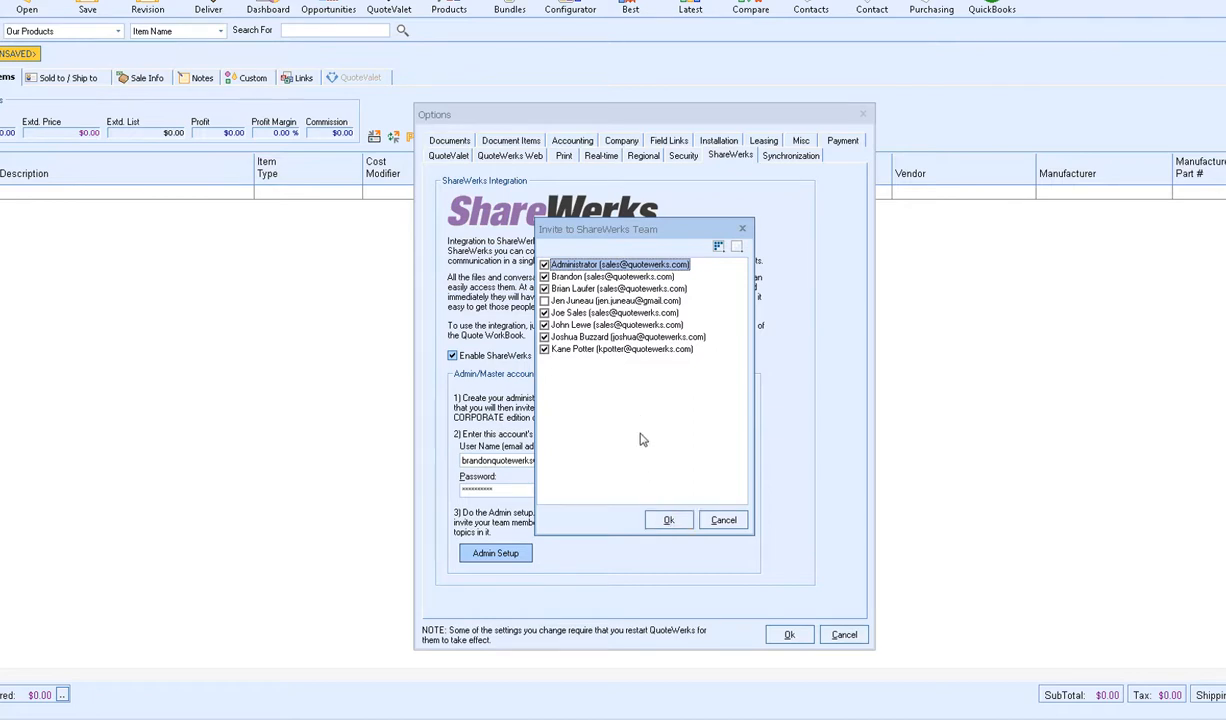
click(666, 519)
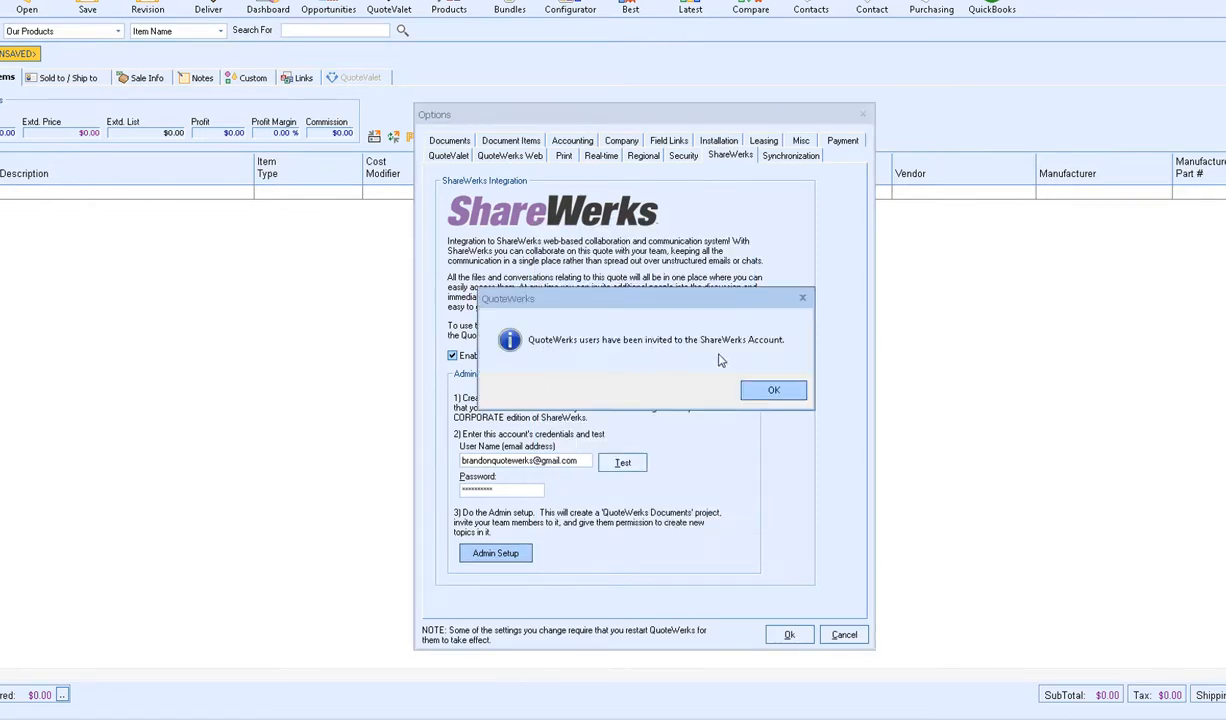
click(774, 390)
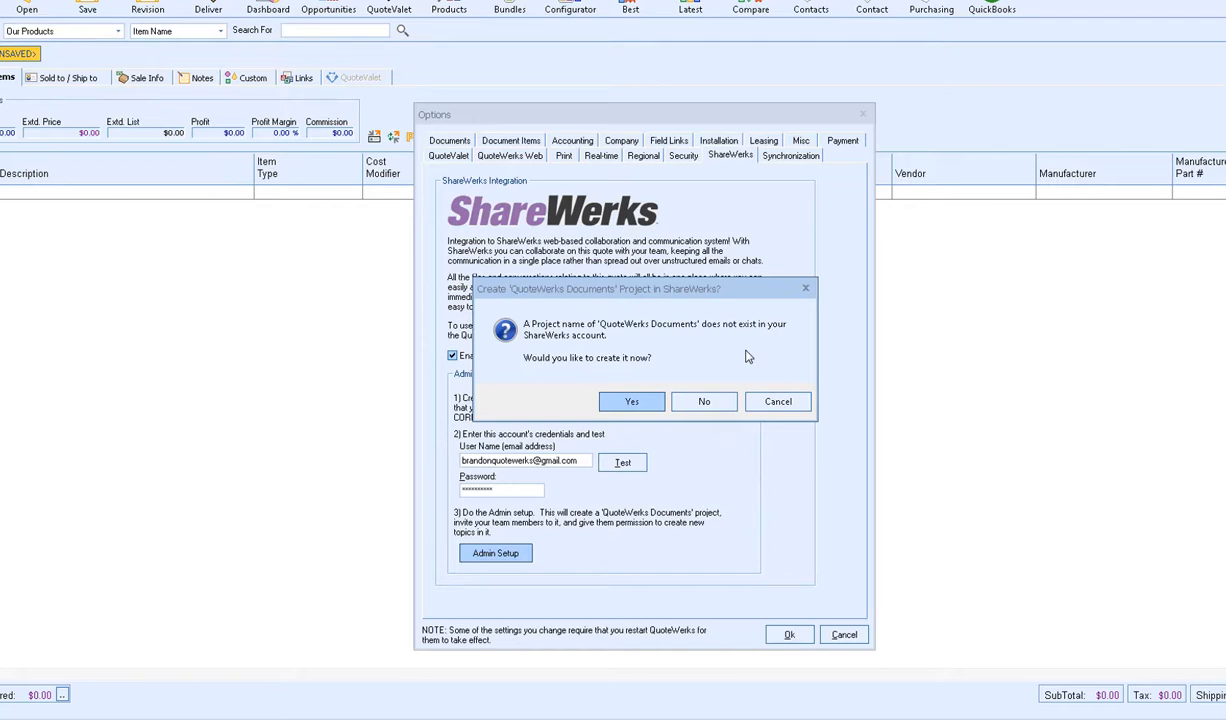
click(648, 407)
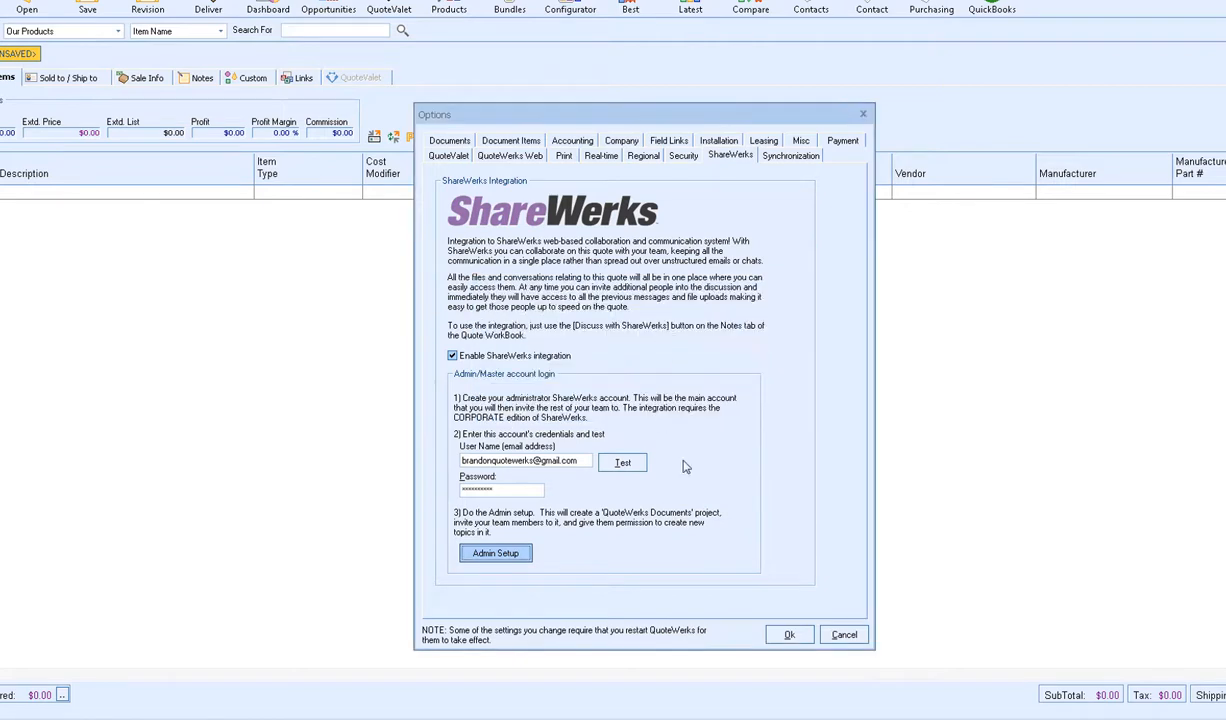
click(797, 640)
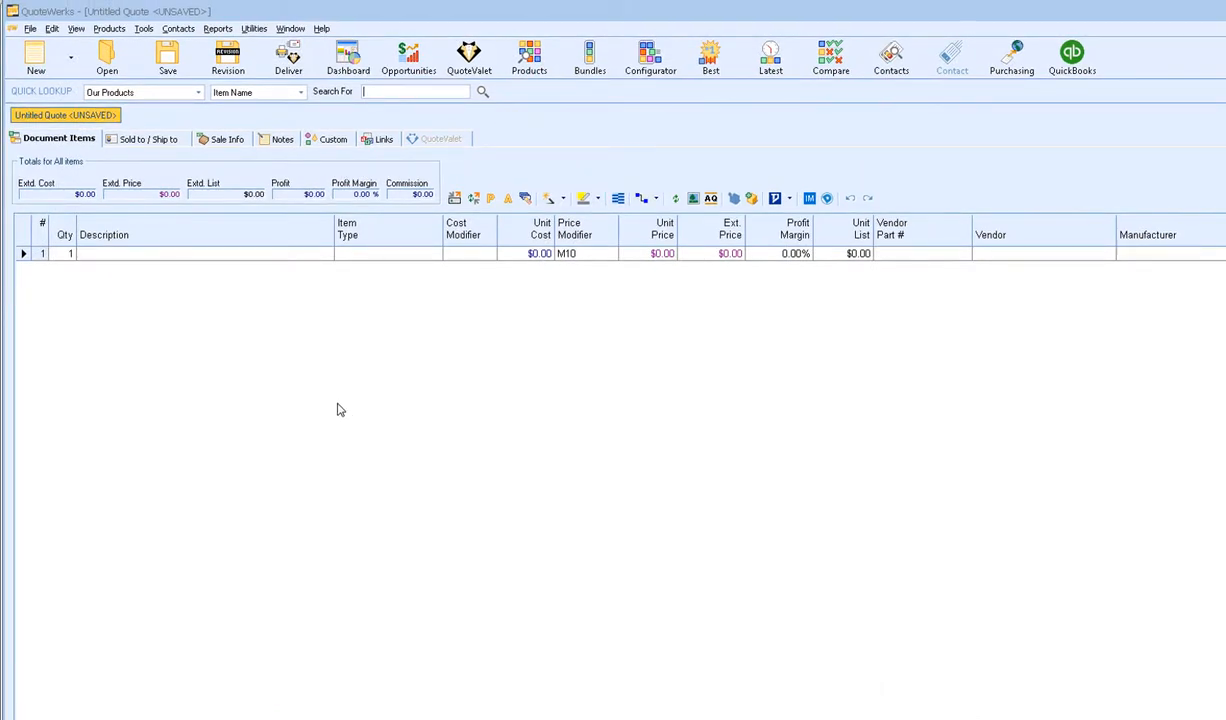
Step: Review the ShareWerks login settings in the Administrator's personal preferences and close the preferences
click(144, 29)
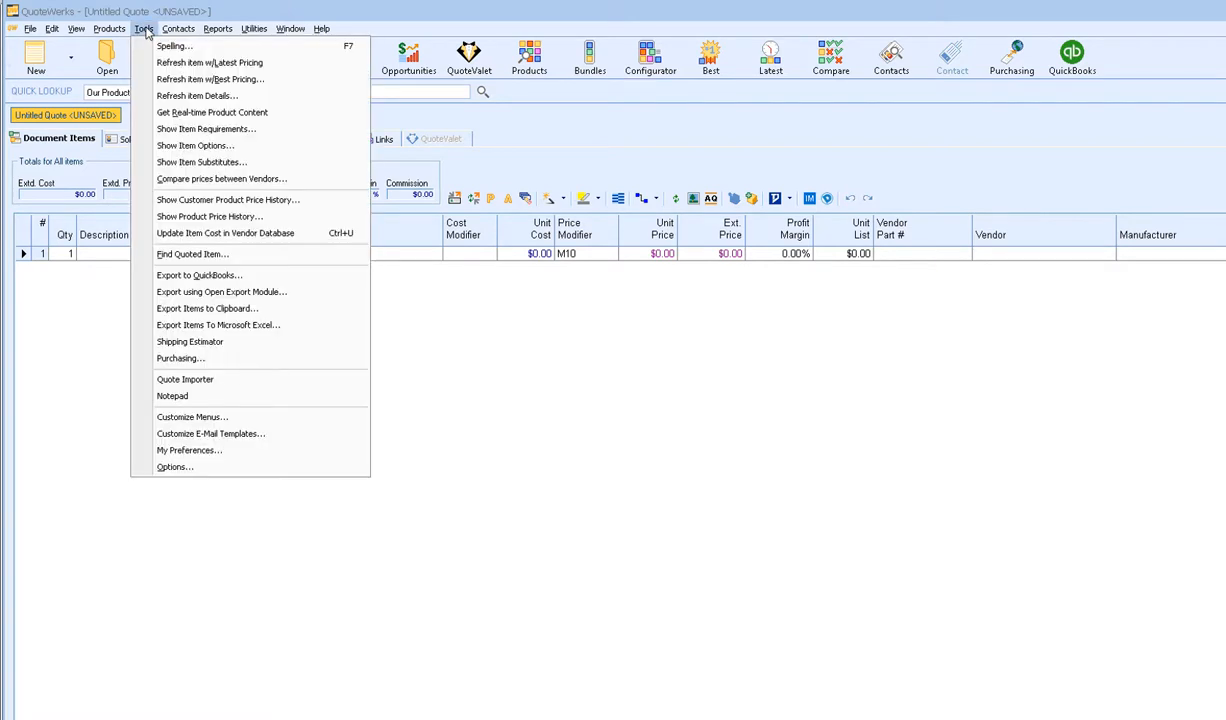
click(186, 451)
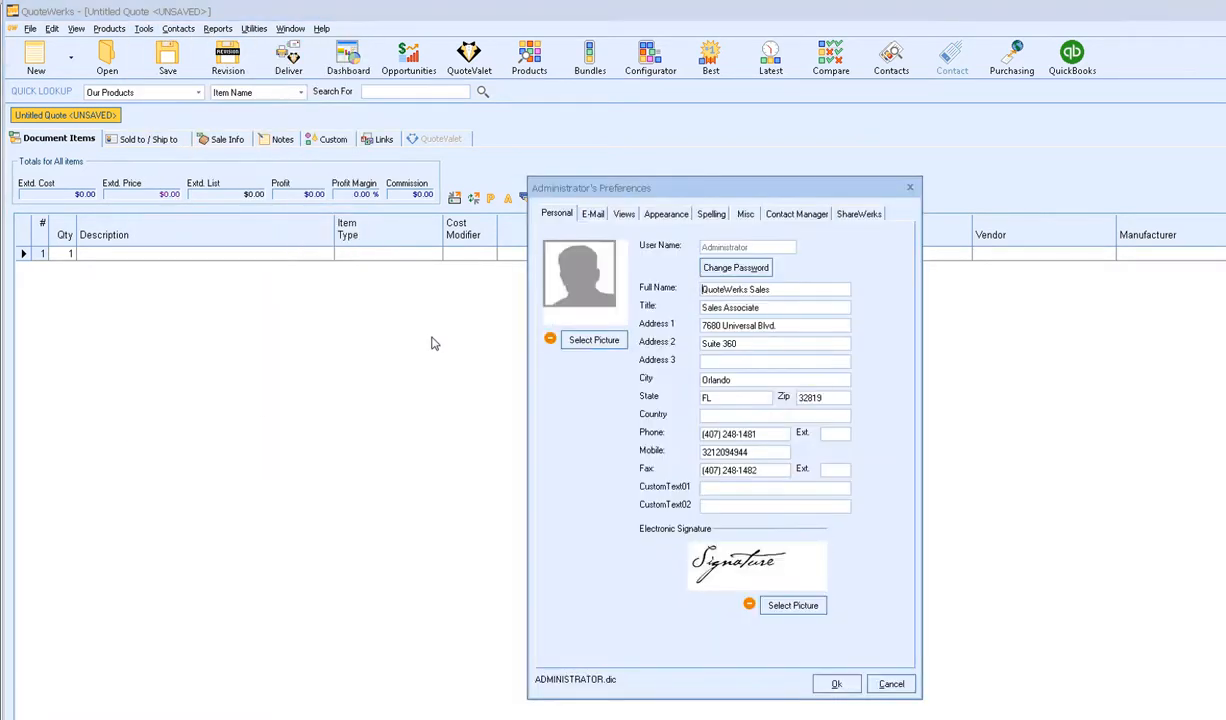
click(835, 212)
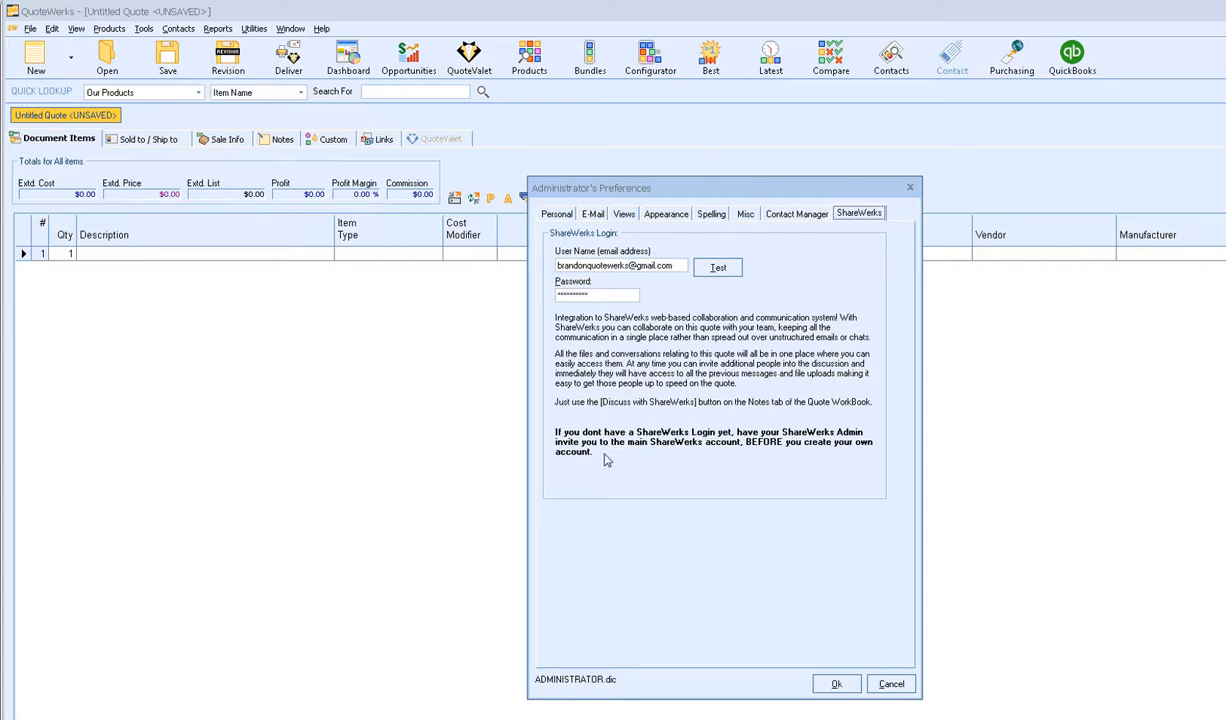
click(447, 416)
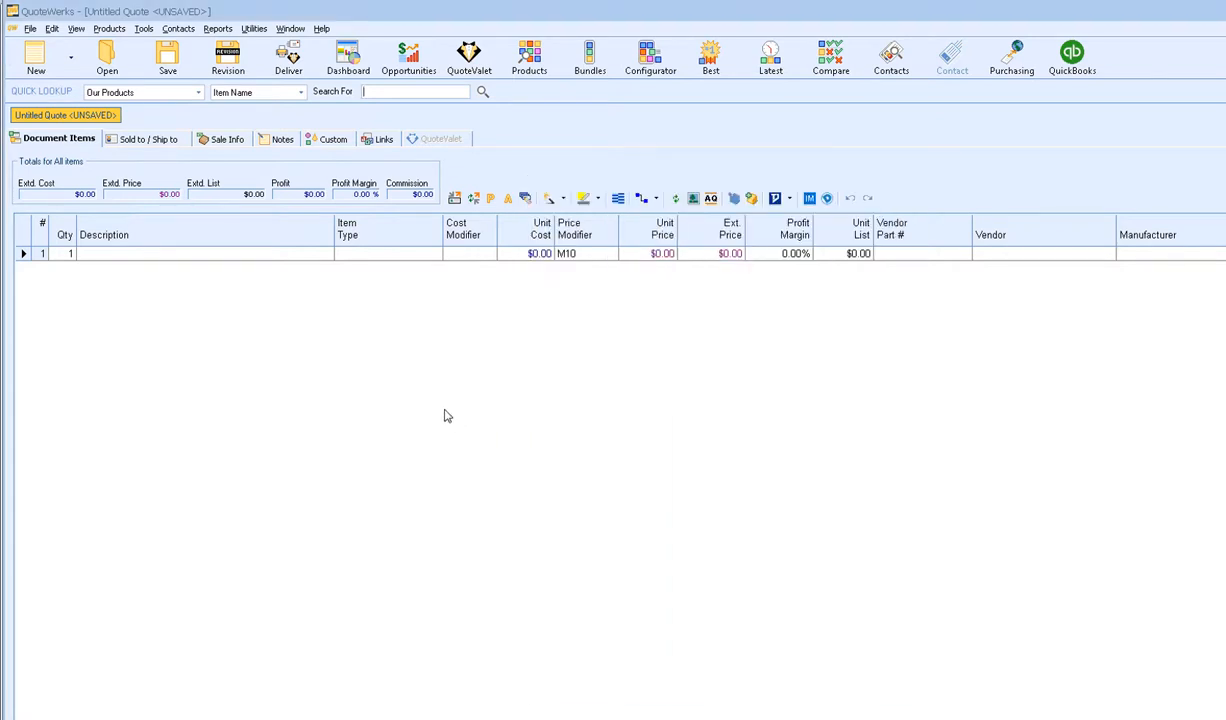